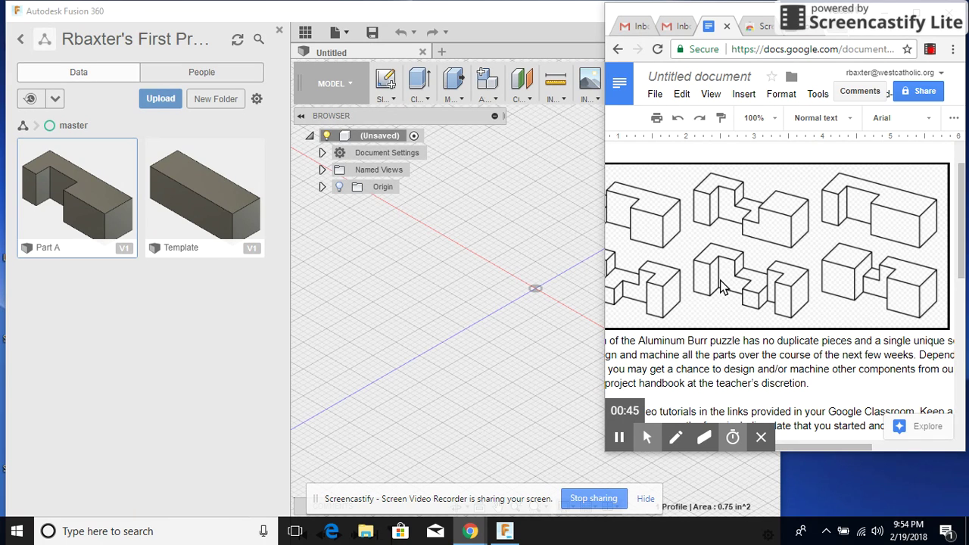
# Open the Part A design from the project and save it as a copy named Part B
pyautogui.click(553, 275)
pyautogui.doubleClick(96, 212)
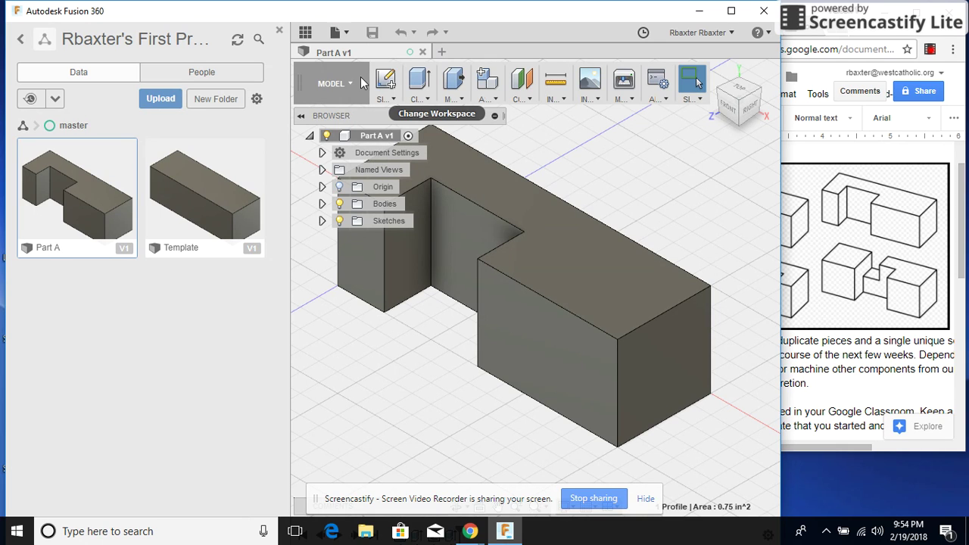
pyautogui.click(345, 35)
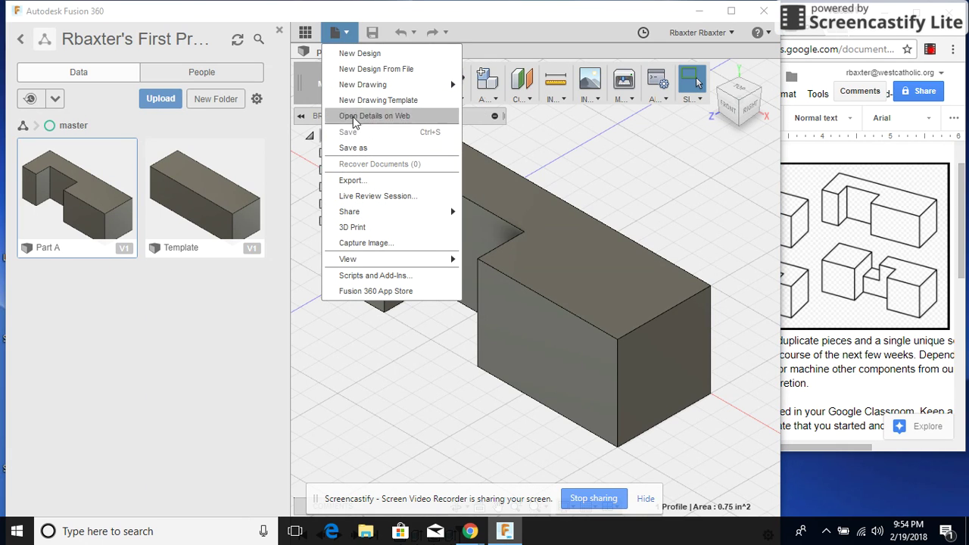
pyautogui.click(358, 148)
pyautogui.press('End')
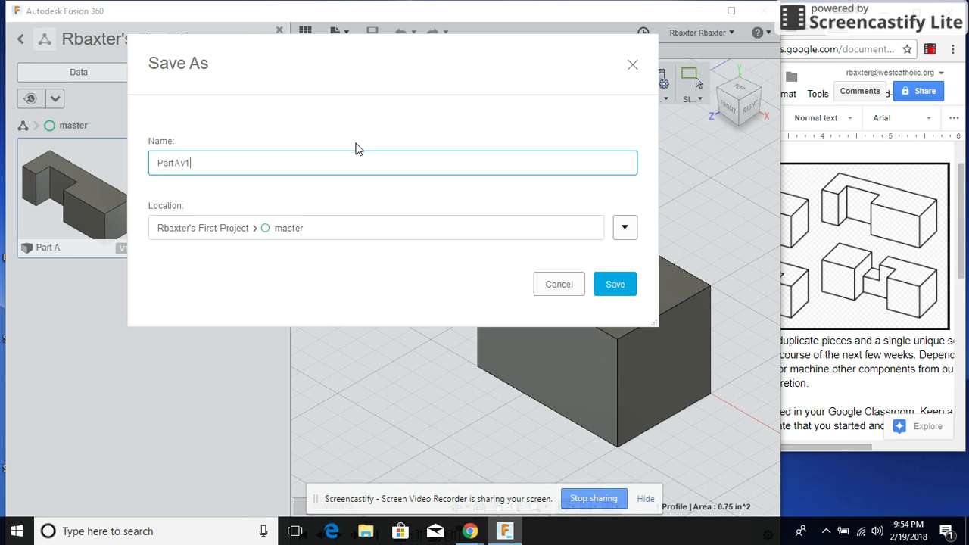
pyautogui.press('BackSpace')
pyautogui.press('BackSpace')
pyautogui.press('BackSpace')
pyautogui.write('B')
pyautogui.press('Return')
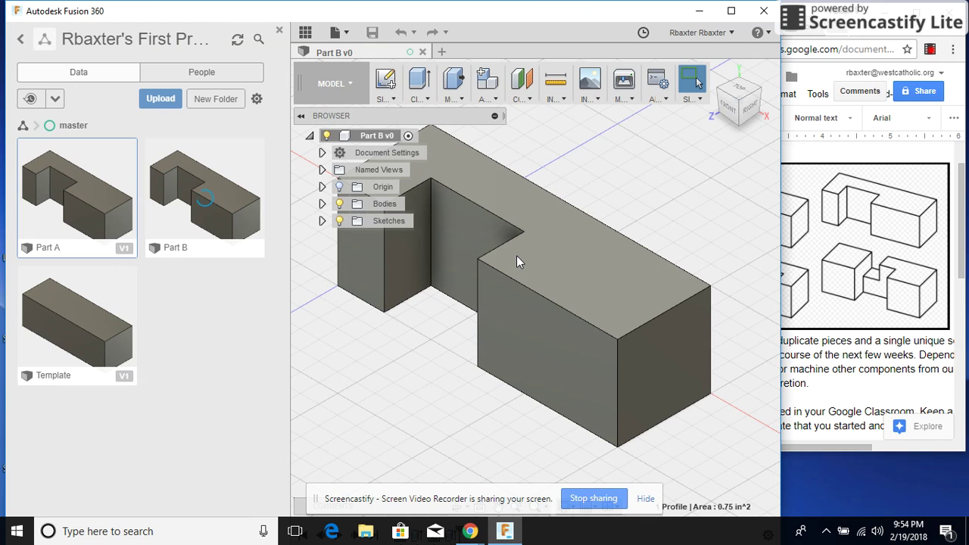
pyautogui.click(645, 499)
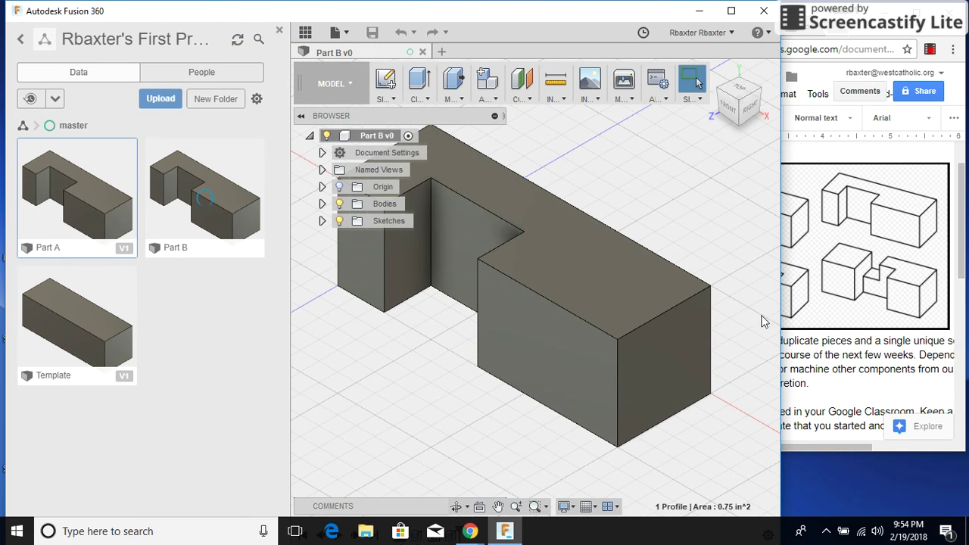
# Examine the top-row middle puzzle piece in the Google Docs reference drawing and compare it with the Part B model
pyautogui.click(807, 366)
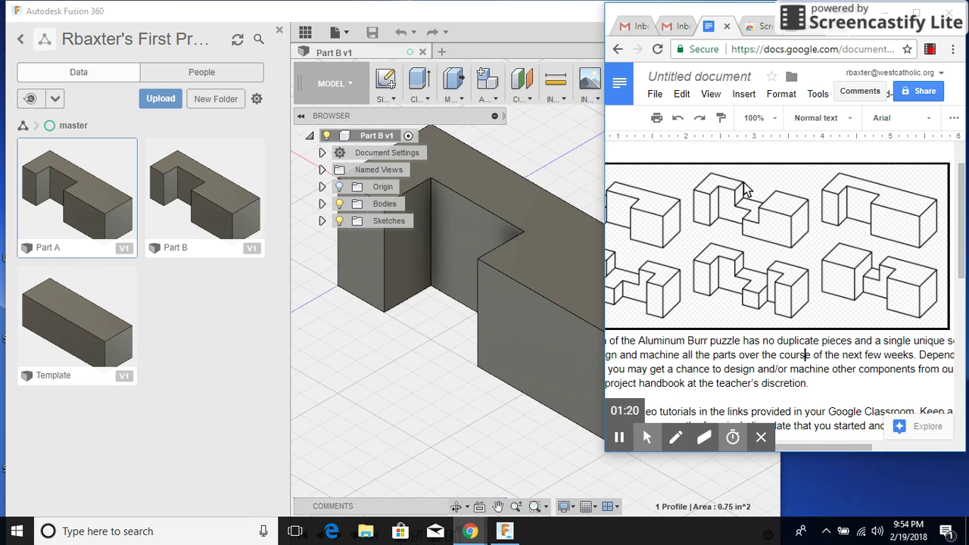
pyautogui.click(446, 431)
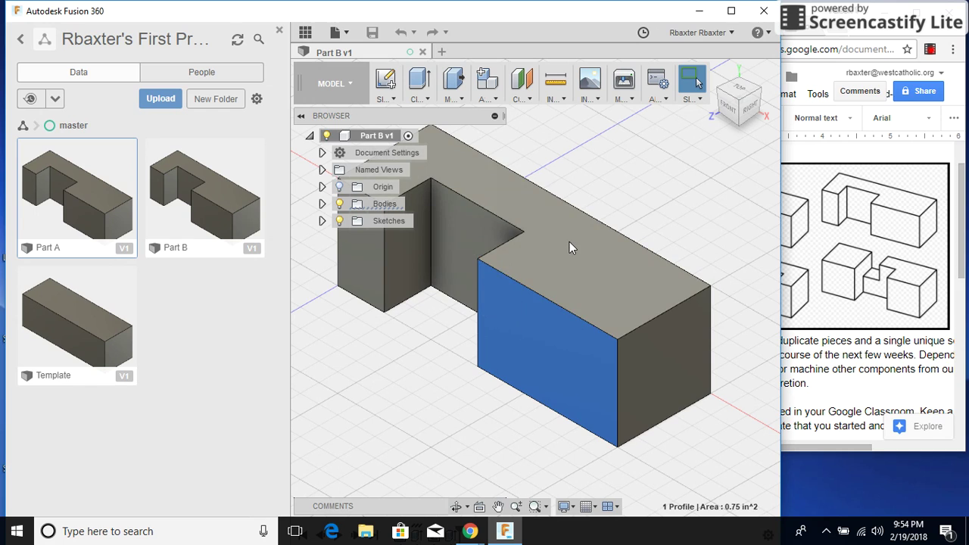
pyautogui.click(835, 296)
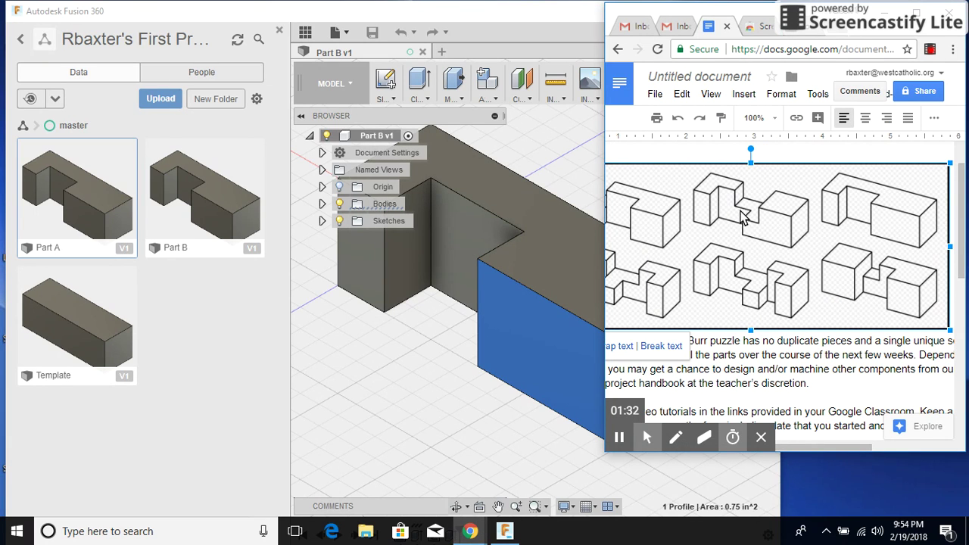
pyautogui.click(464, 365)
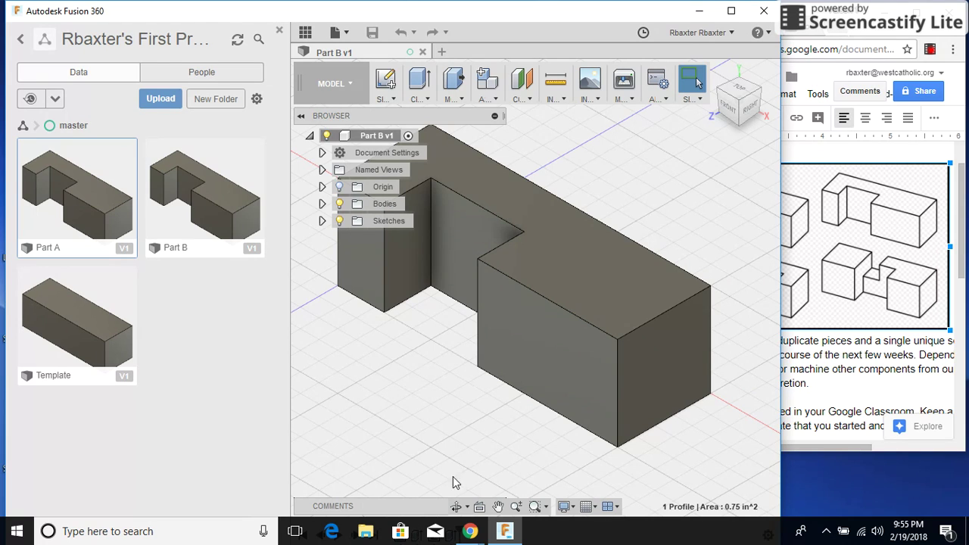
# Start a line sketch on the long, uncut back face of the block
pyautogui.click(455, 507)
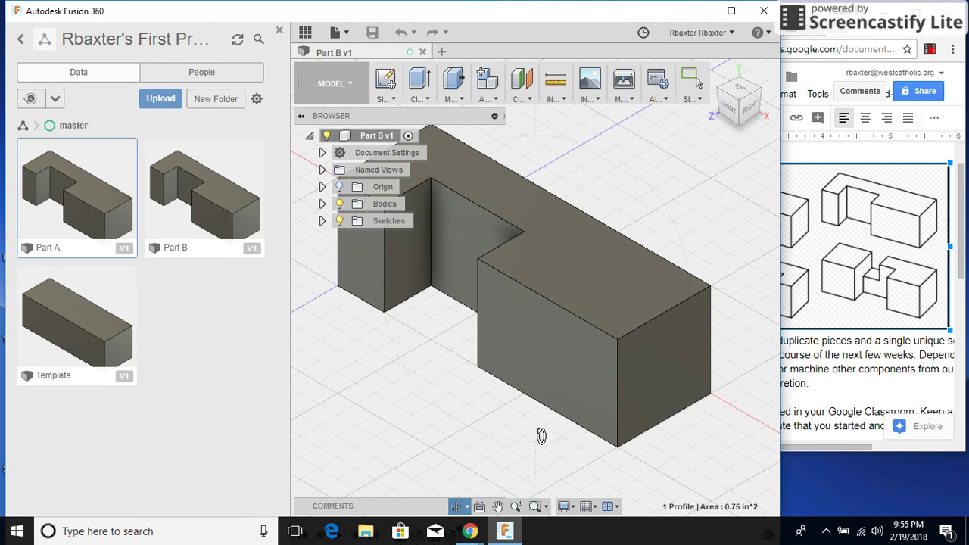
pyautogui.press('Escape')
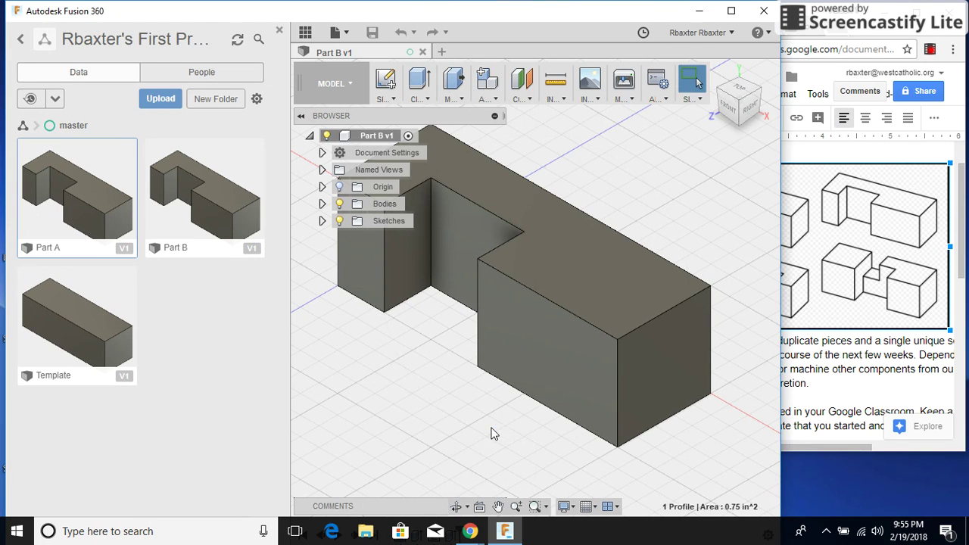
pyautogui.click(456, 506)
pyautogui.moveTo(571, 383); pyautogui.dragTo(392, 347)
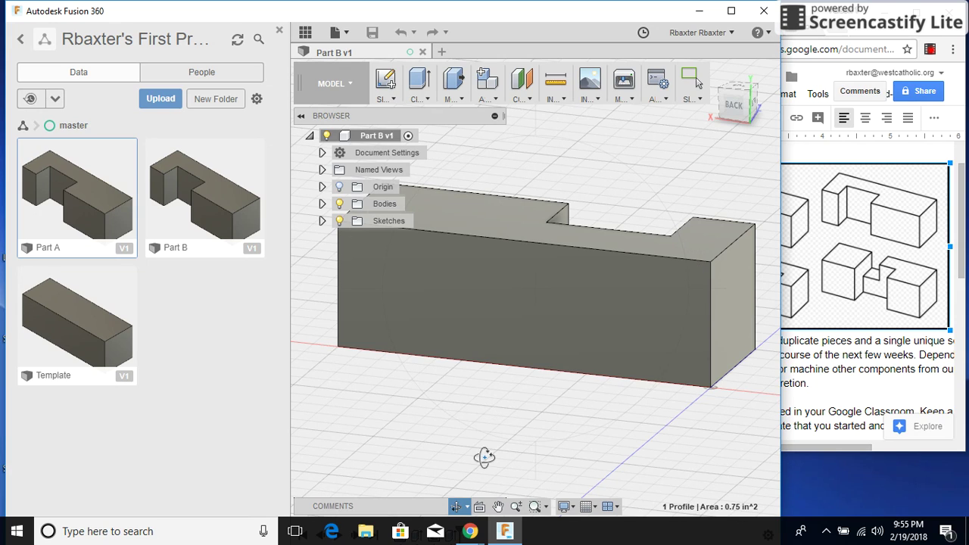
pyautogui.click(458, 508)
pyautogui.press('Escape')
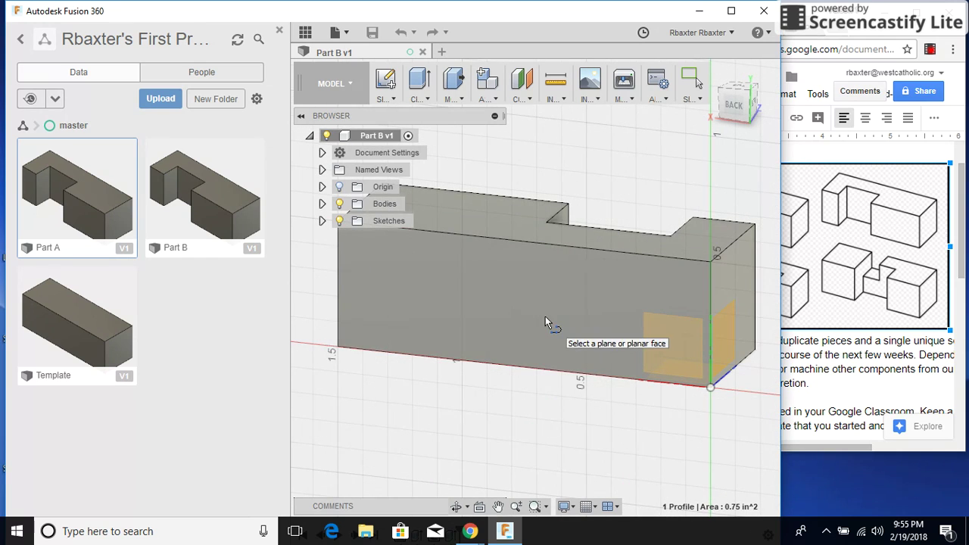
pyautogui.click(602, 305)
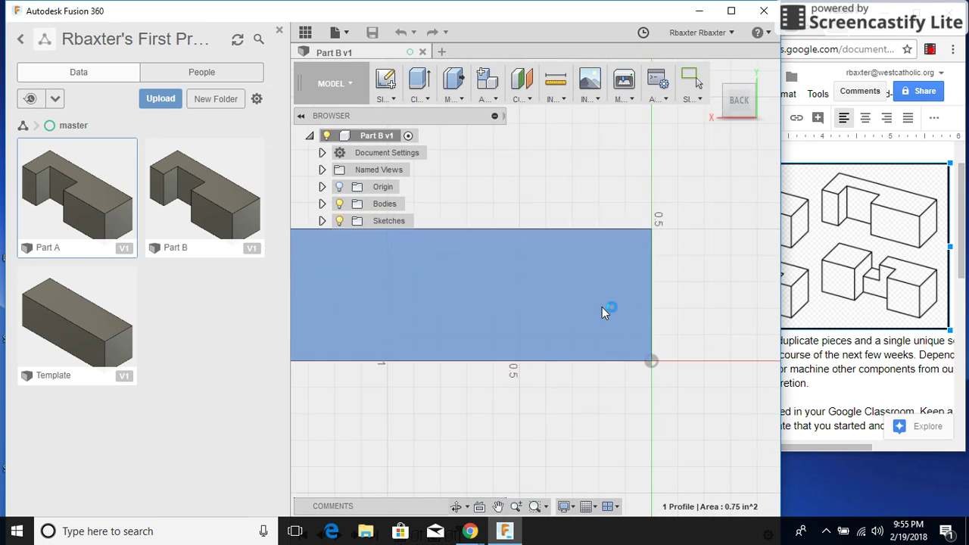
pyautogui.click(456, 507)
pyautogui.moveTo(606, 407)
pyautogui.mouseDown()
pyautogui.moveTo(568, 434)
pyautogui.moveTo(588, 436)
pyautogui.mouseUp()
pyautogui.moveTo(504, 531)
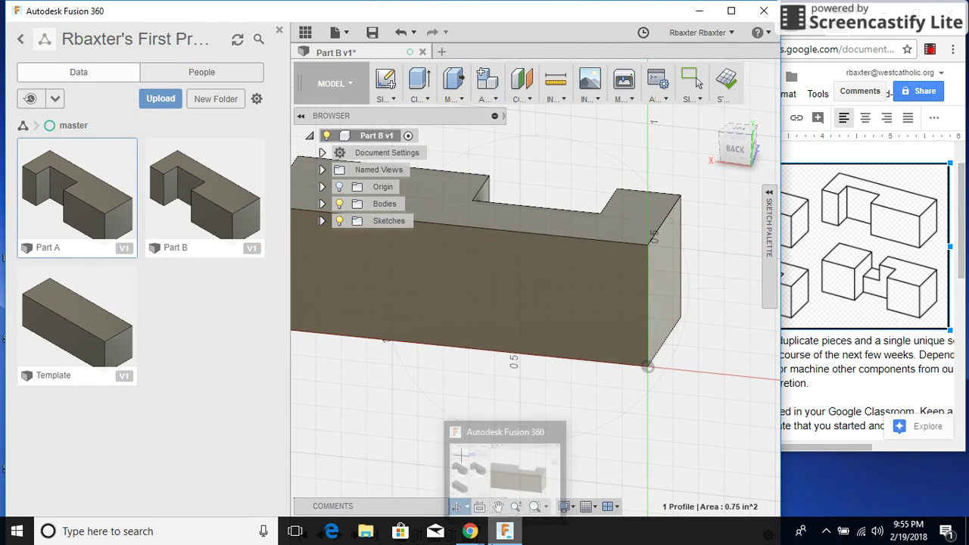
pyautogui.press('Escape')
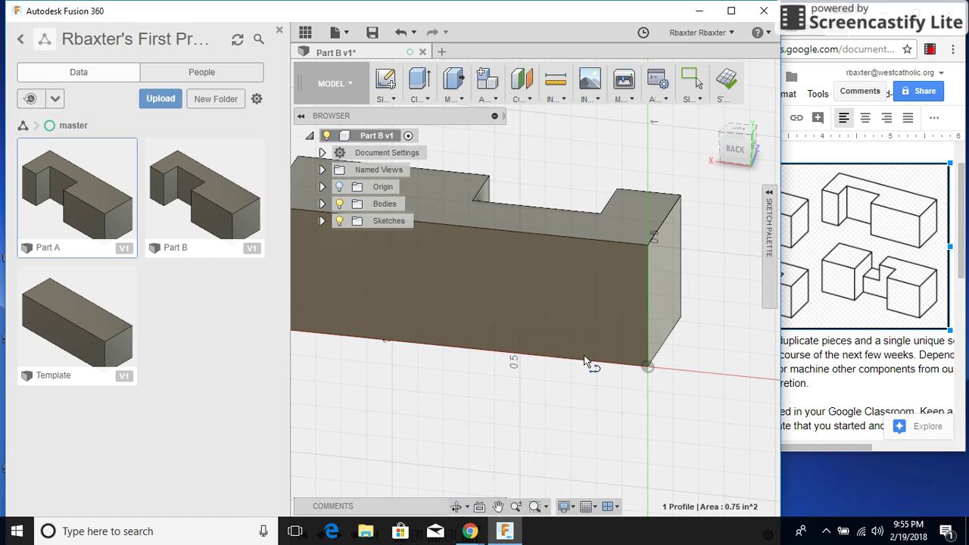
# Draw a 0.5 in line along the back face's top edge, starting at the upper corner by the origin end
pyautogui.click(645, 248)
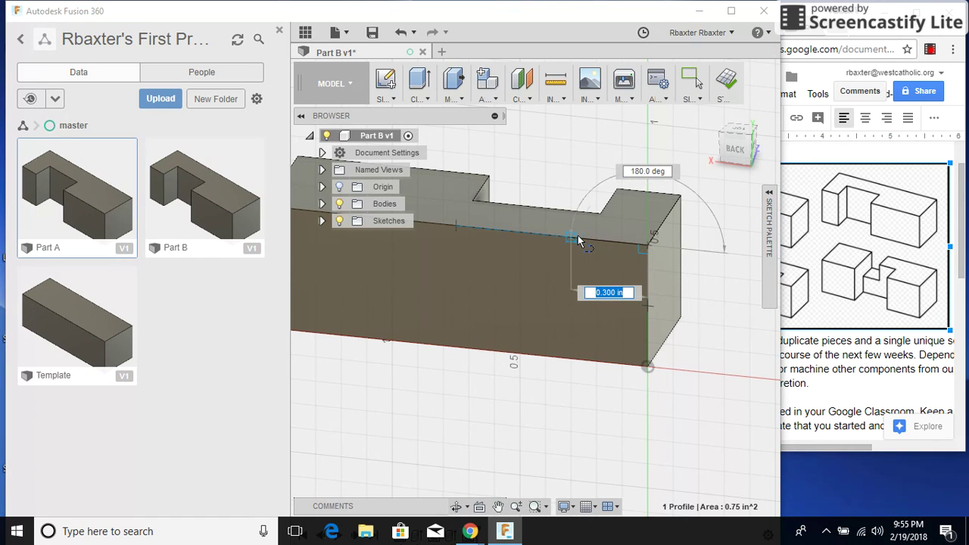
pyautogui.write('.5')
pyautogui.press('Return')
pyautogui.press('Escape')
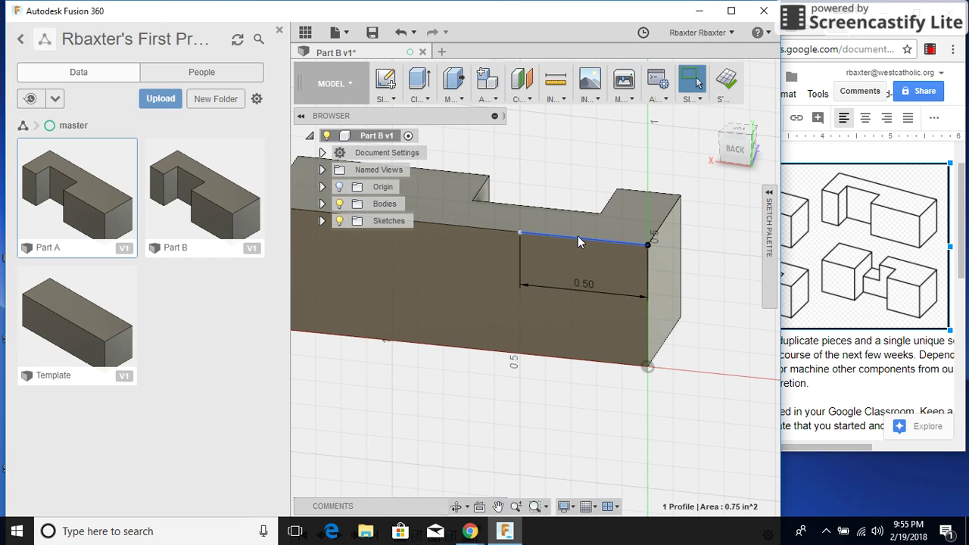
# Draw a 0.25 in vertical line down from the free end of the top-edge line
pyautogui.click(519, 241)
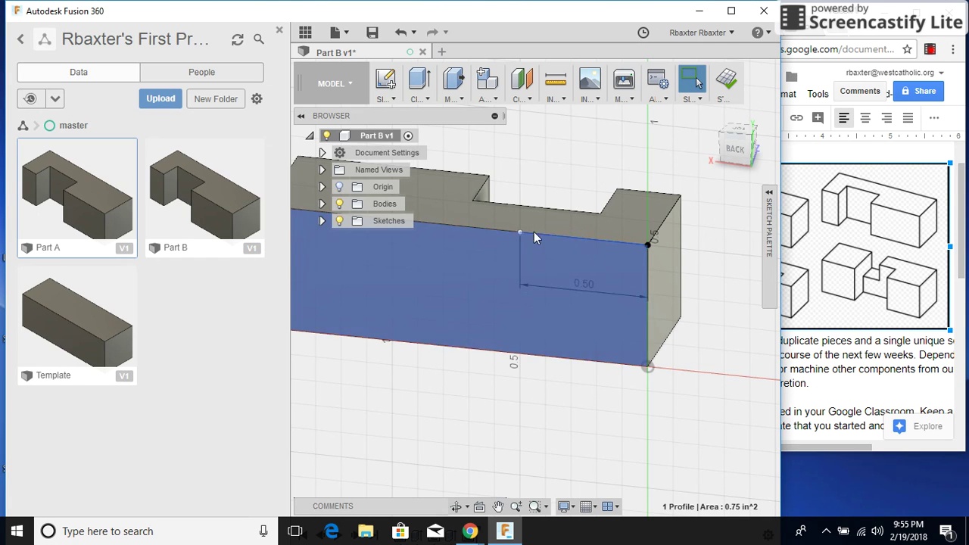
pyautogui.click(511, 379)
pyautogui.click(519, 233)
pyautogui.write('.25')
pyautogui.press('Return')
pyautogui.press('Escape')
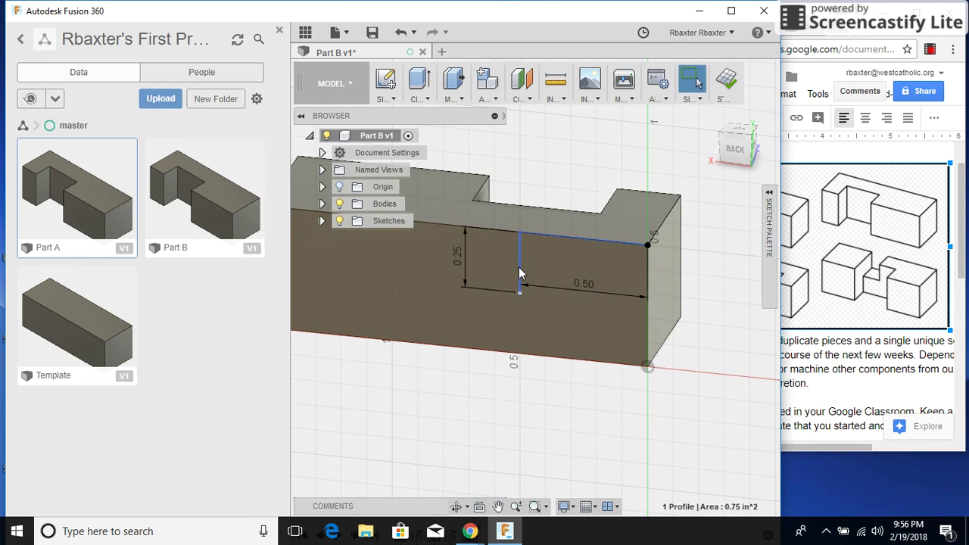
# Draw a 0.5 in line from the vertical line's lower end, parallel to the top edge and away from the origin
pyautogui.press('l')
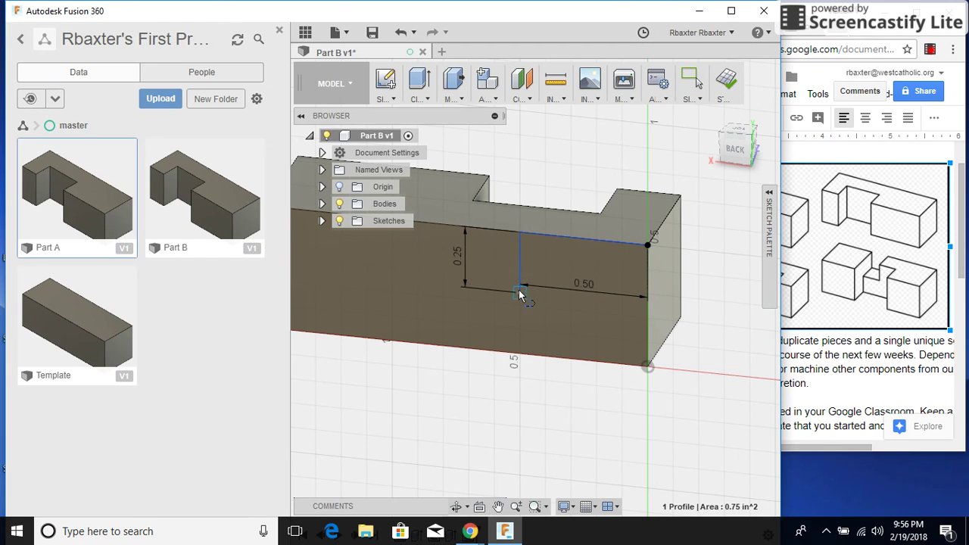
pyautogui.click(520, 293)
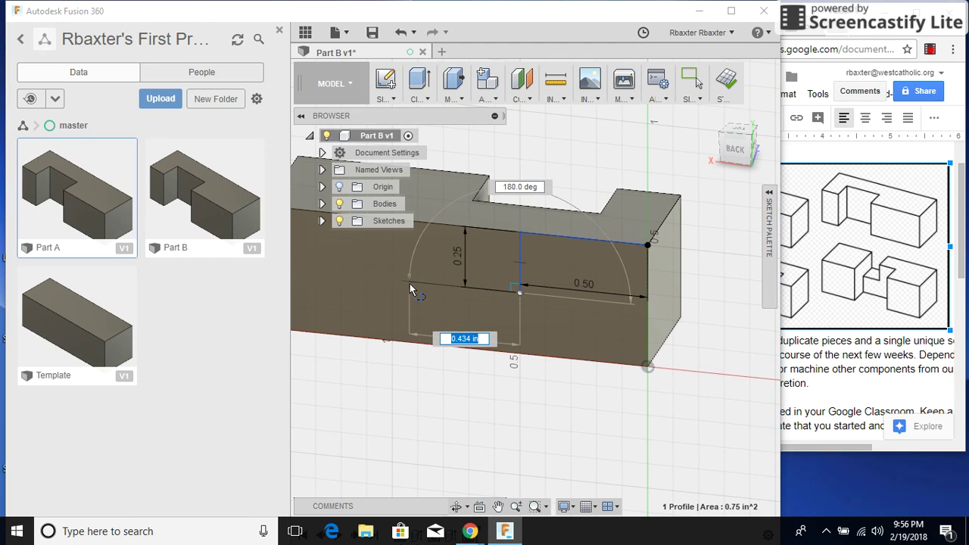
pyautogui.write('.5')
pyautogui.press('Return')
pyautogui.press('Escape')
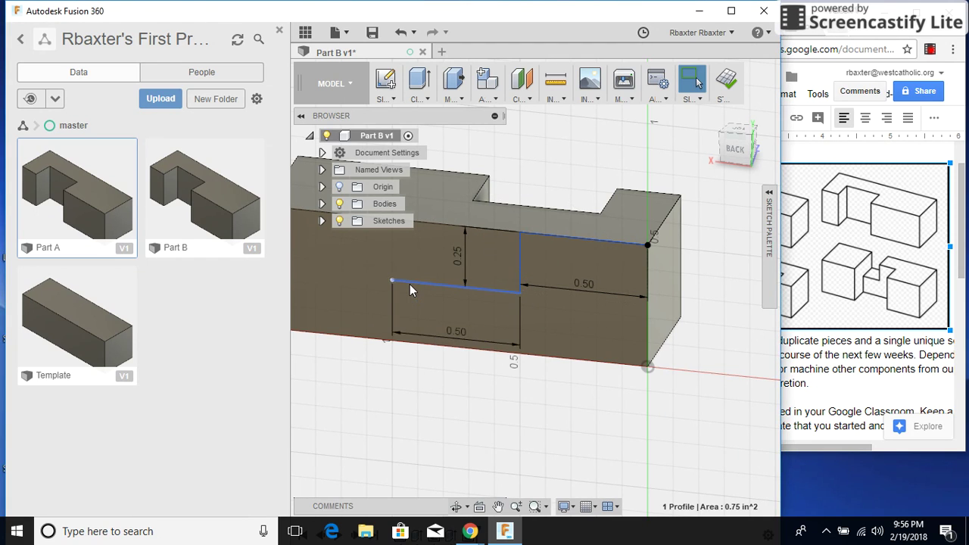
pyautogui.press('d')
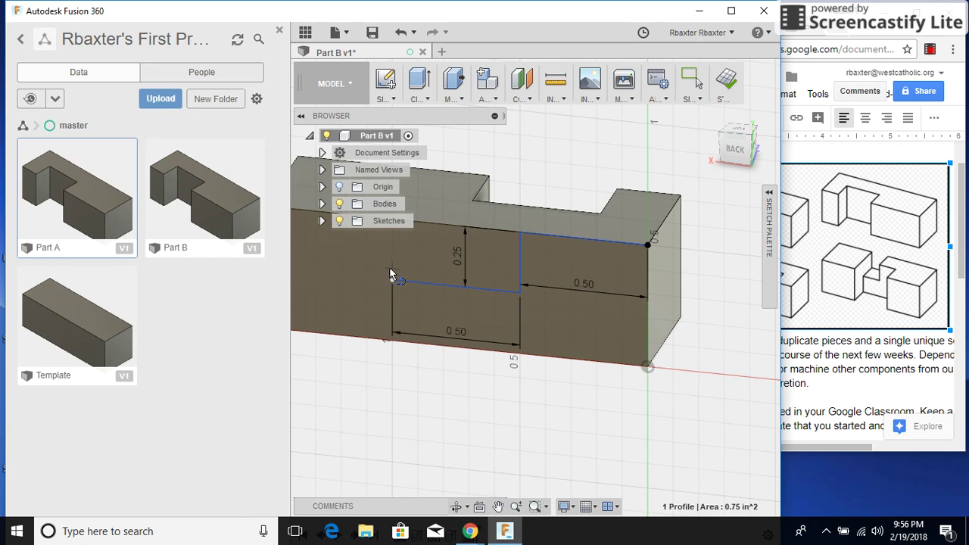
pyautogui.press('Escape')
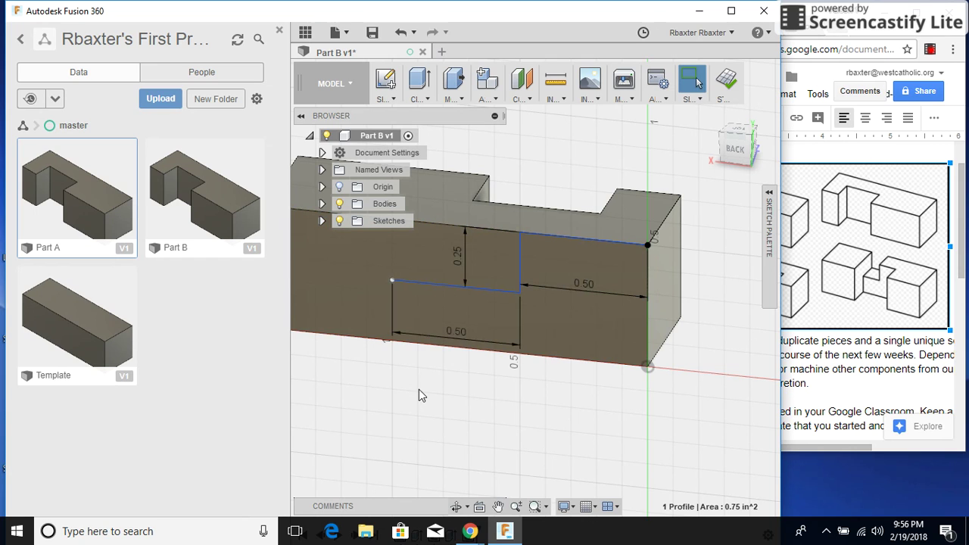
# Draw a 0.25 in vertical line from the end of the notch's lower line up to the block's top edge
pyautogui.click(498, 506)
pyautogui.moveTo(376, 402); pyautogui.dragTo(460, 431)
pyautogui.press('Escape')
pyautogui.click(473, 309)
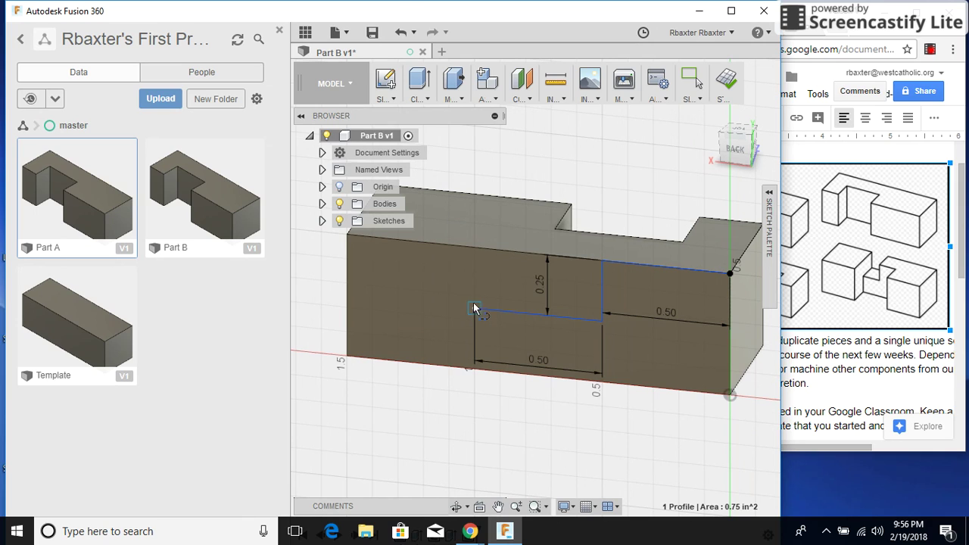
pyautogui.write('.25')
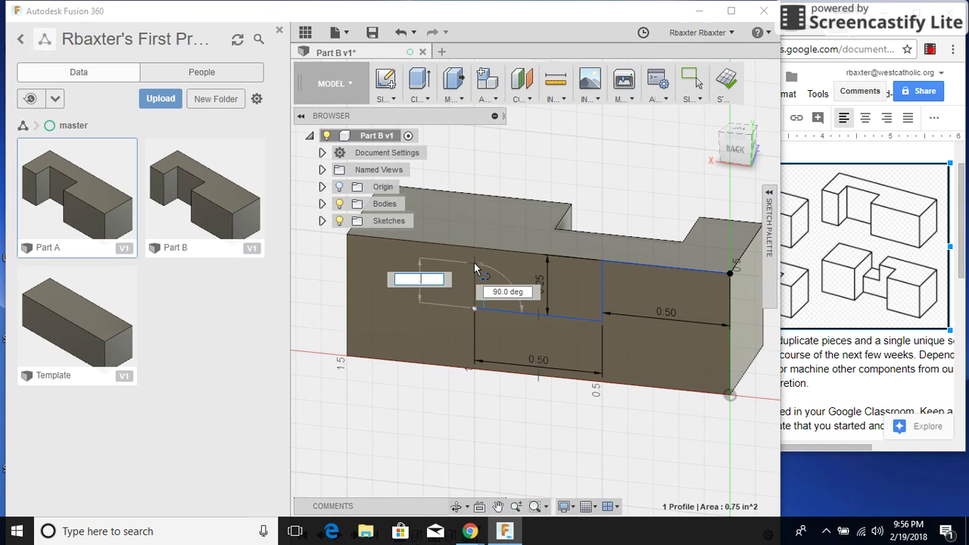
pyautogui.press('Return')
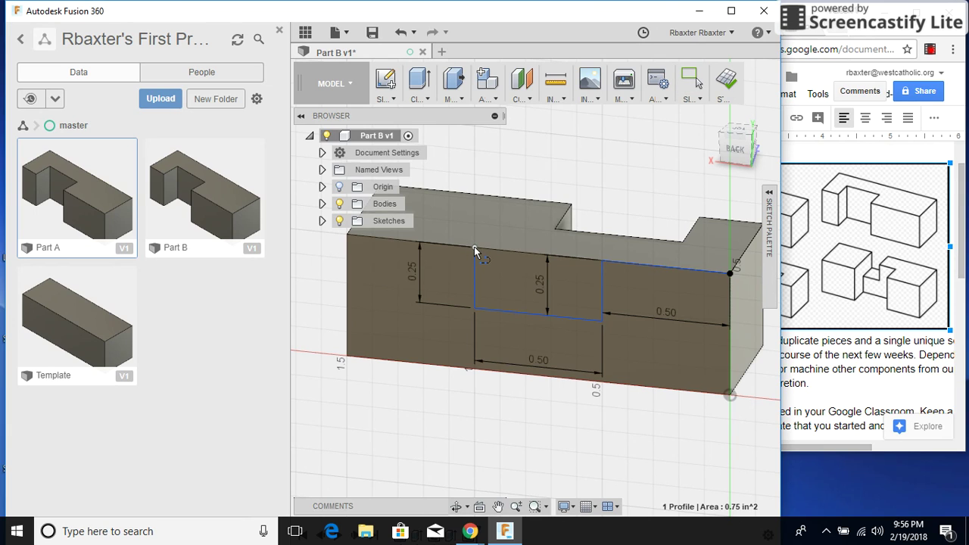
# Close the notch rectangle with a 0.5 in line along the top edge between its two vertical lines
pyautogui.click(474, 247)
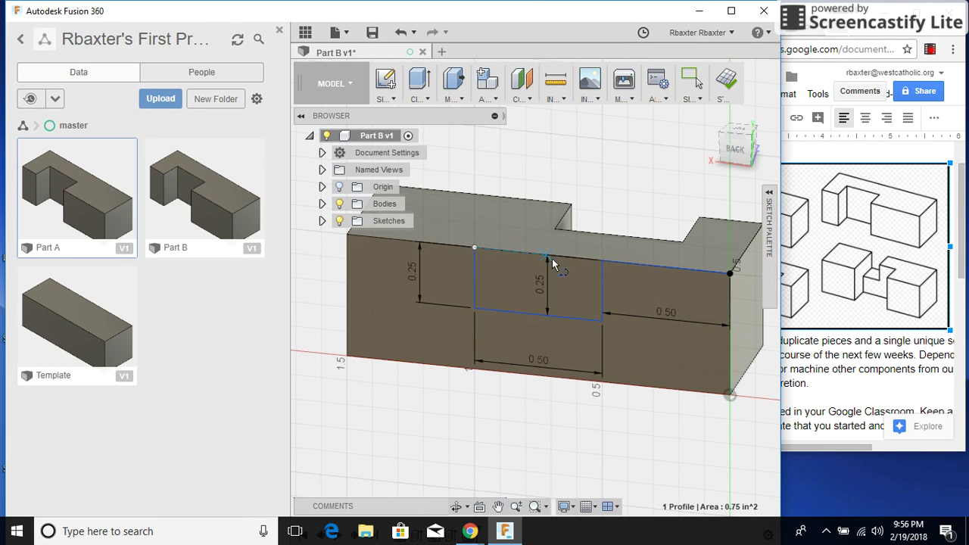
pyautogui.click(602, 264)
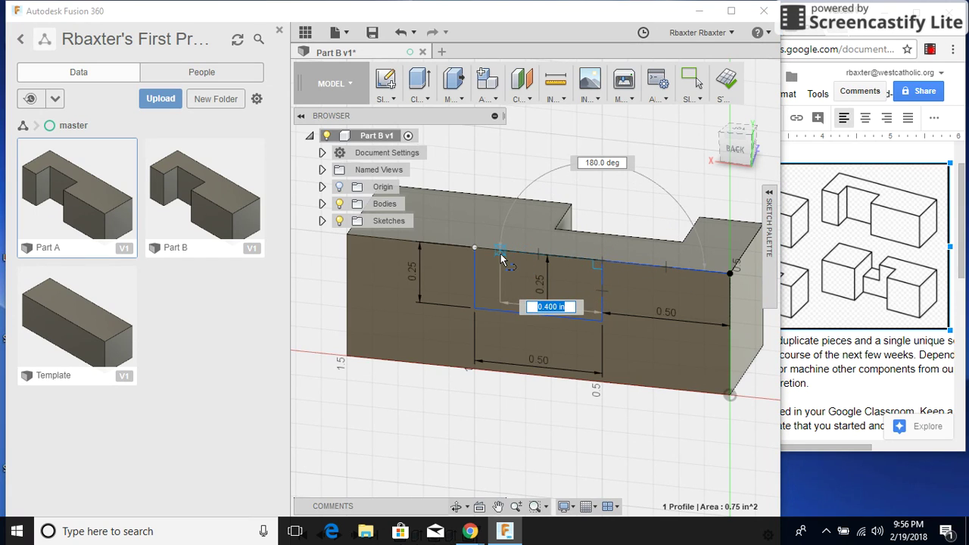
pyautogui.press('Escape')
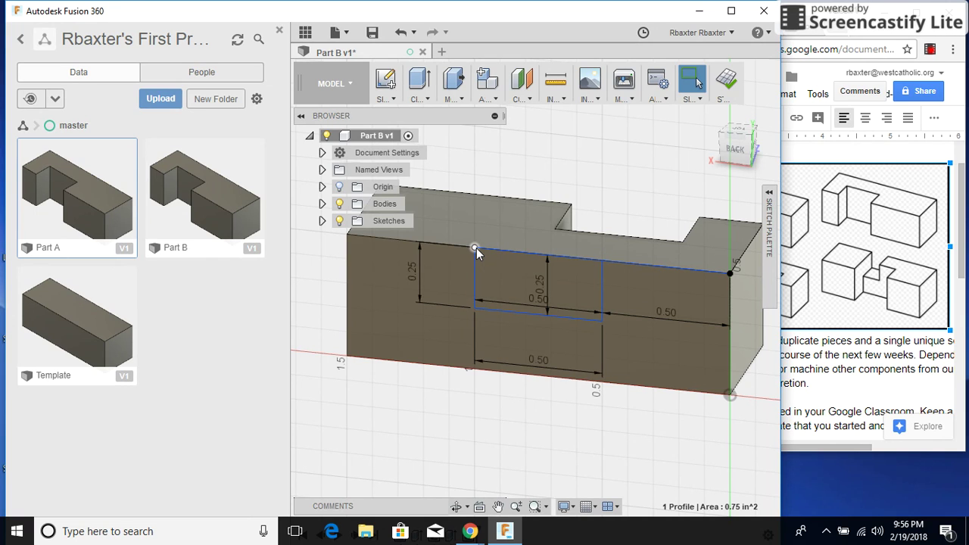
# Cut the notch rectangle on the back face through the block's full depth with Press Pull
pyautogui.click(457, 104)
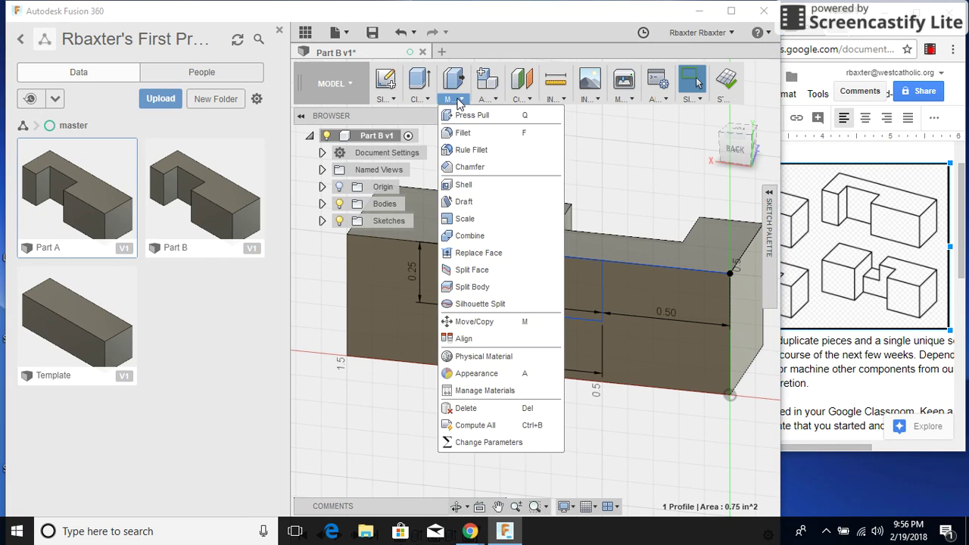
pyautogui.click(464, 132)
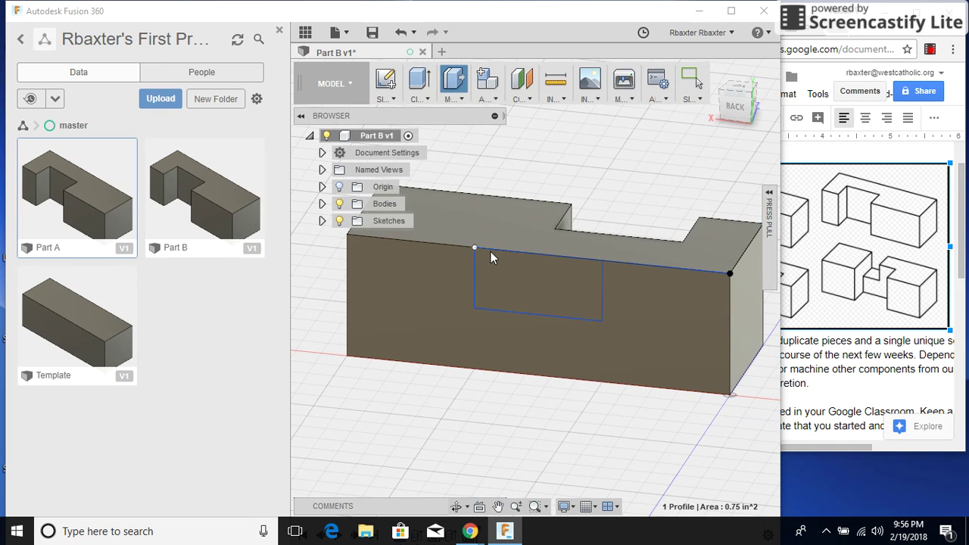
pyautogui.click(525, 279)
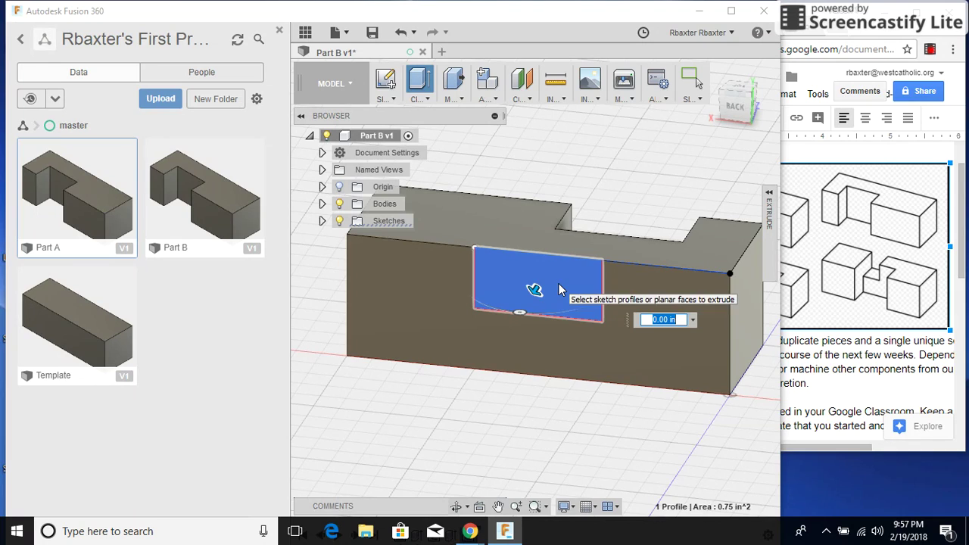
pyautogui.moveTo(536, 288)
pyautogui.mouseDown()
pyautogui.moveTo(517, 322)
pyautogui.moveTo(514, 292)
pyautogui.moveTo(542, 279)
pyautogui.moveTo(533, 302)
pyautogui.moveTo(543, 284)
pyautogui.mouseUp()
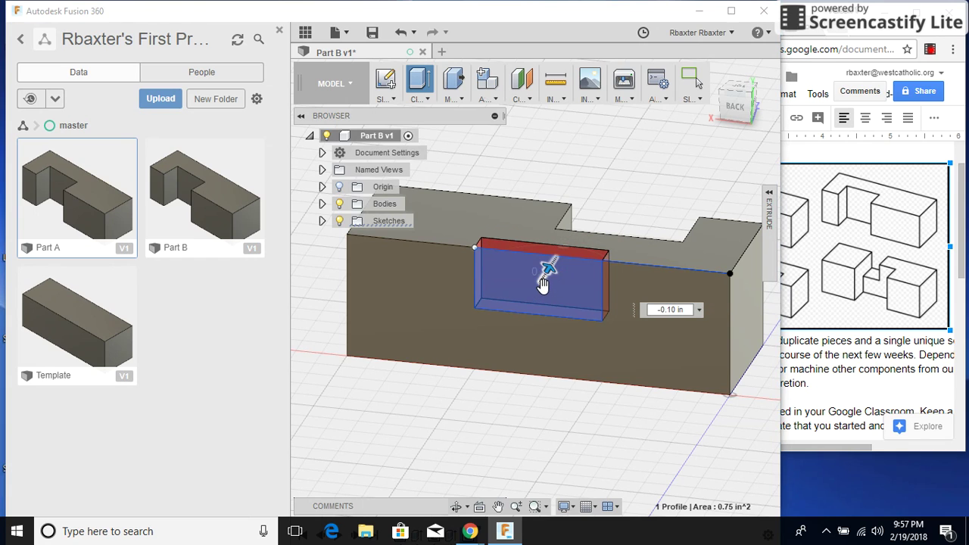
pyautogui.click(671, 309)
pyautogui.press('BackSpace')
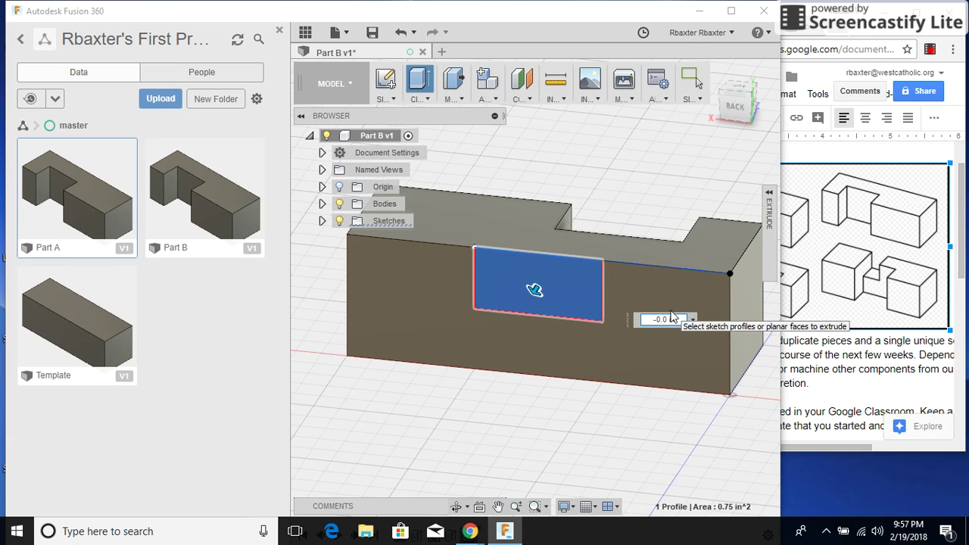
pyautogui.press('Return')
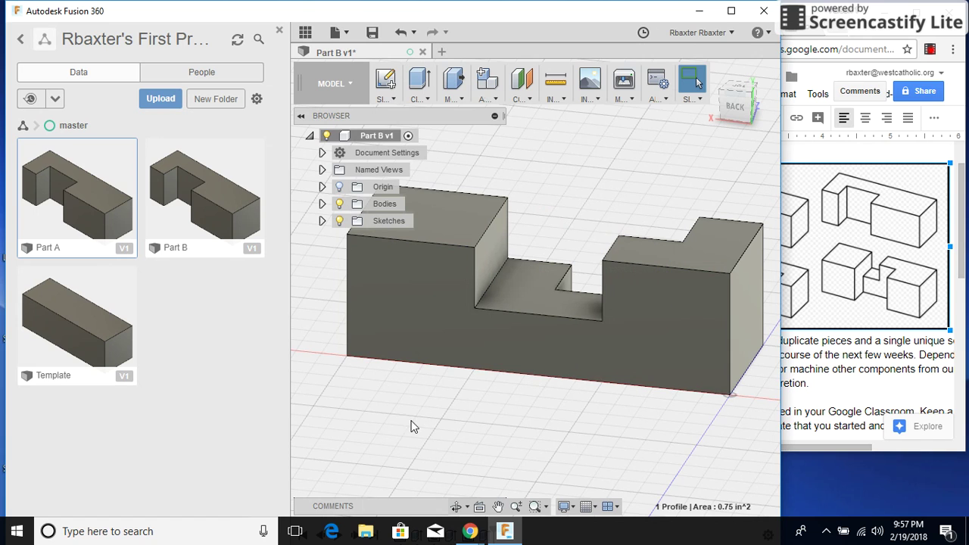
# Inspect the notched block from the back and front and compare it with the puzzle piece drawings in the Google Docs document
pyautogui.click(457, 506)
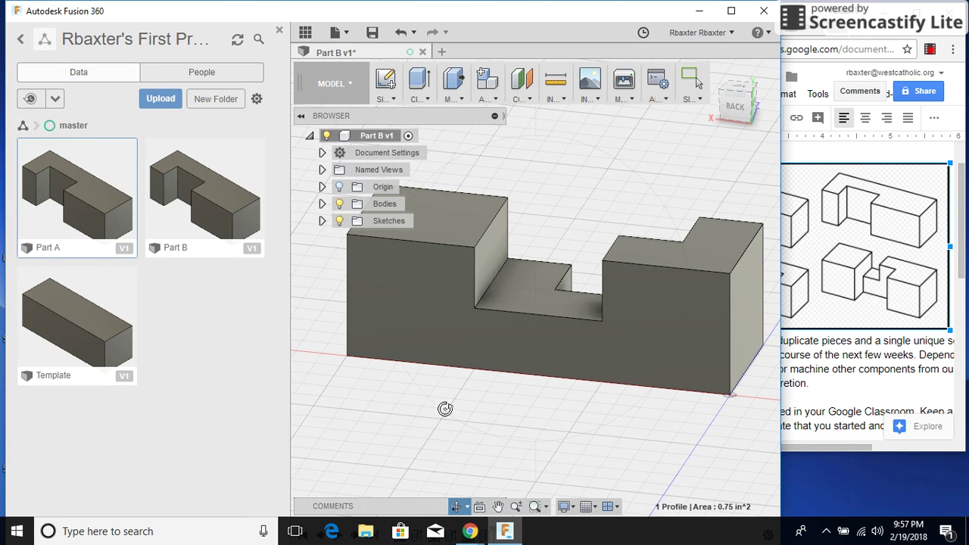
pyautogui.moveTo(377, 275); pyautogui.dragTo(441, 275)
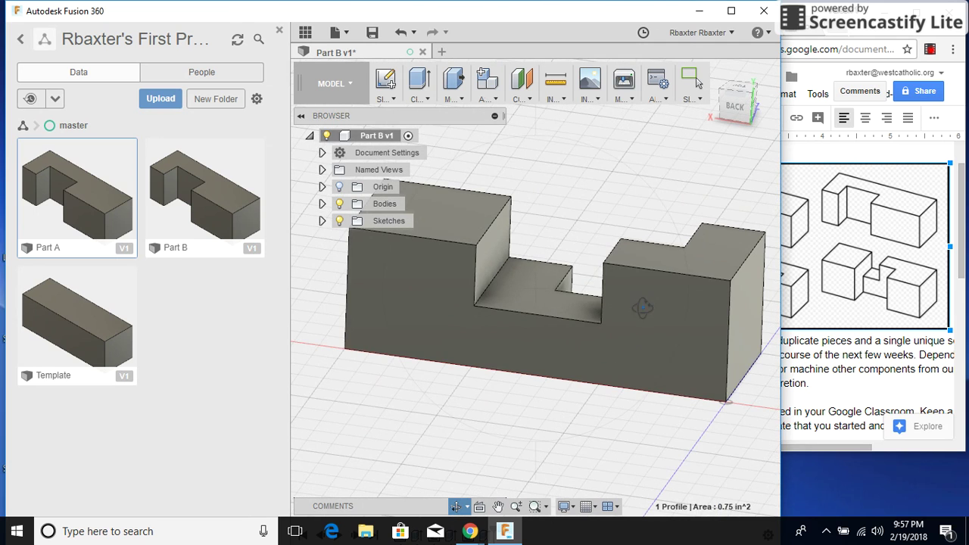
pyautogui.moveTo(703, 285); pyautogui.dragTo(471, 293)
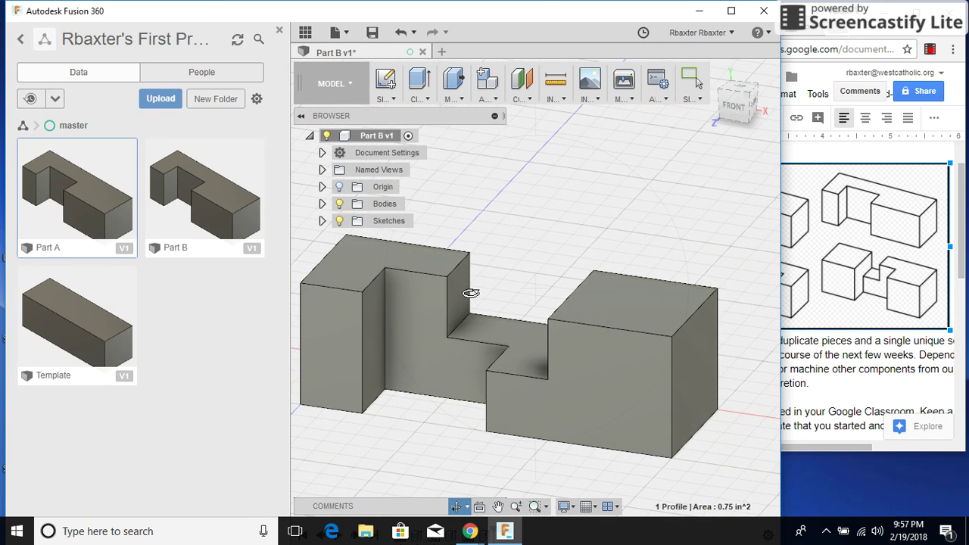
pyautogui.click(807, 341)
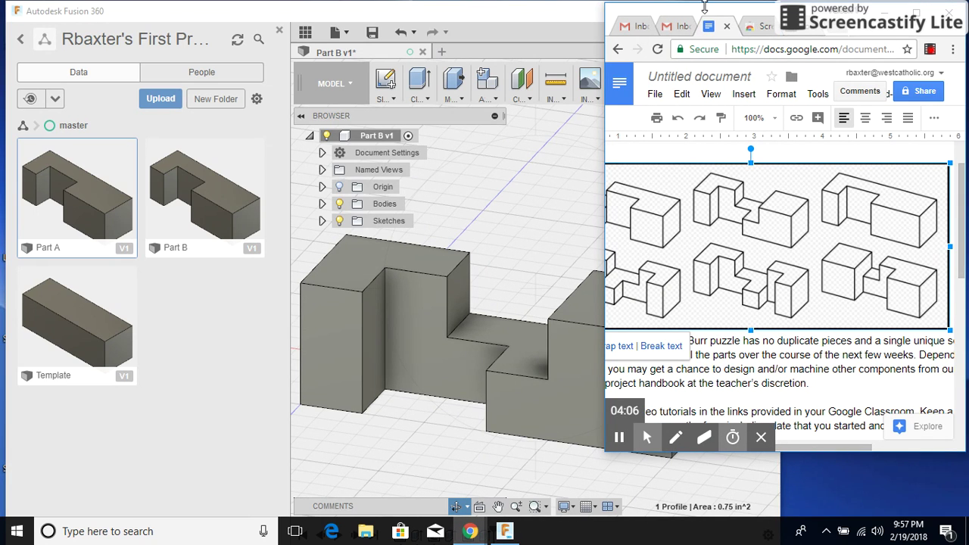
pyautogui.moveTo(704, 7); pyautogui.dragTo(834, 87)
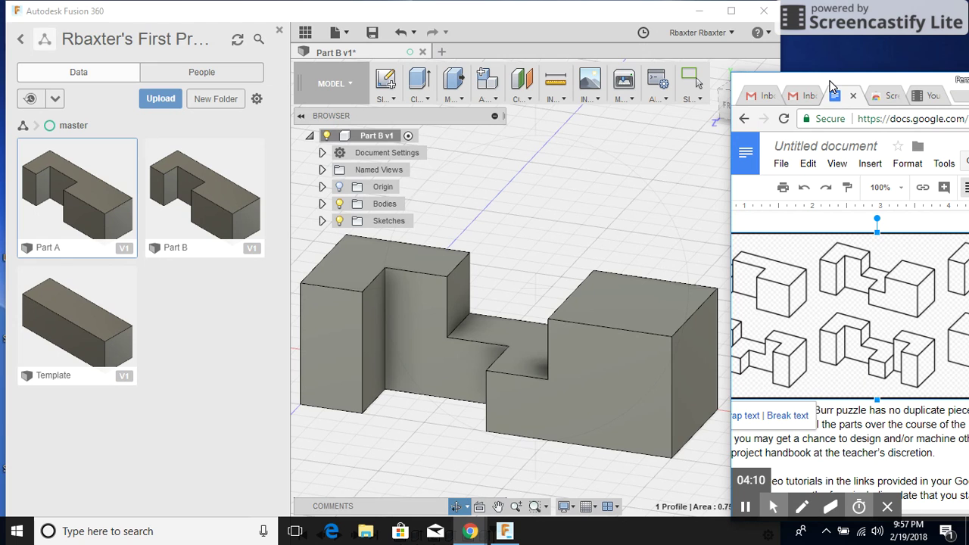
pyautogui.click(666, 209)
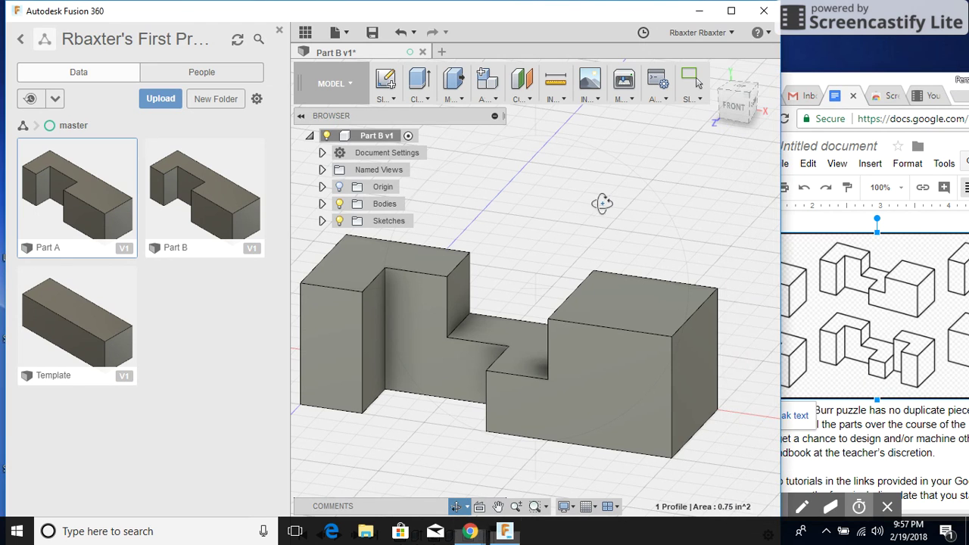
pyautogui.scroll(2, 600, 206)
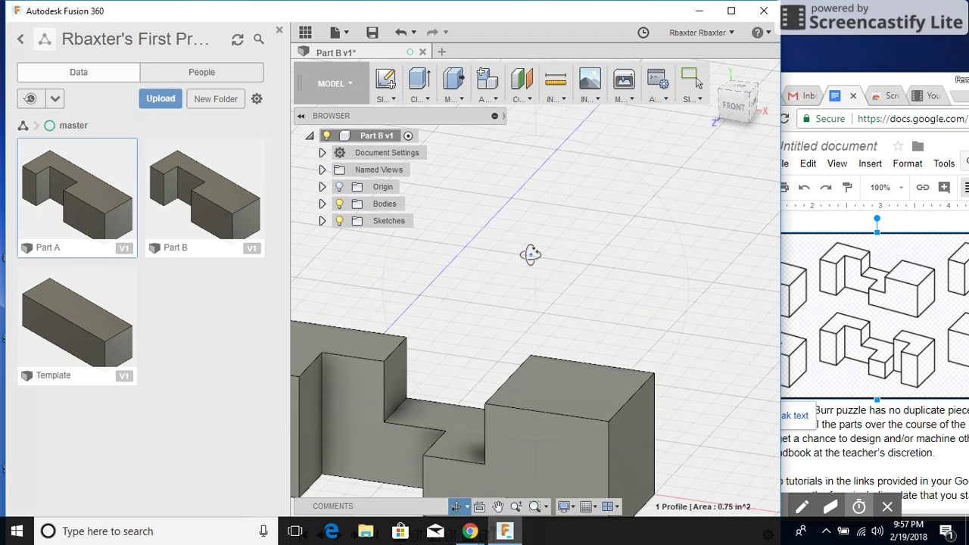
pyautogui.scroll(-2, 527, 255)
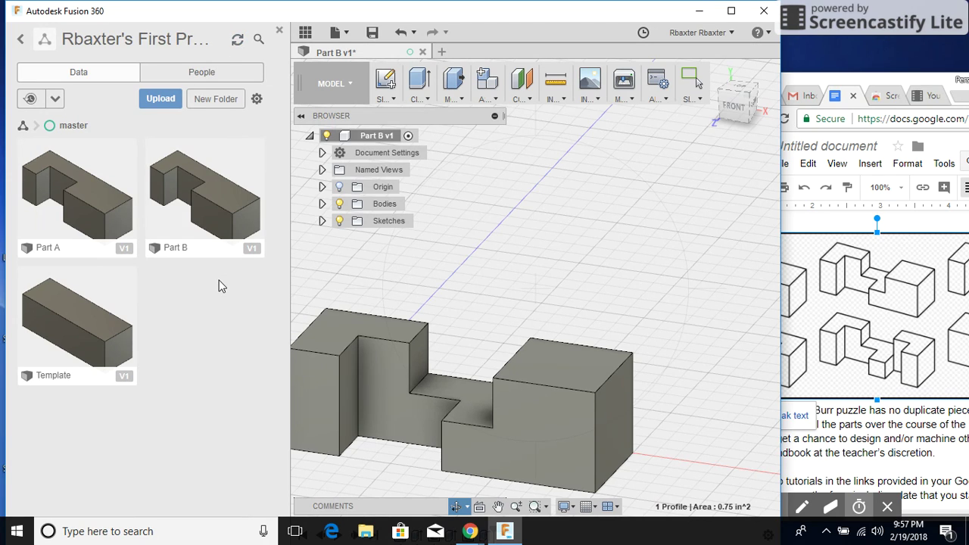
# Save Part B as a new version with the description "User Saved"
pyautogui.click(372, 32)
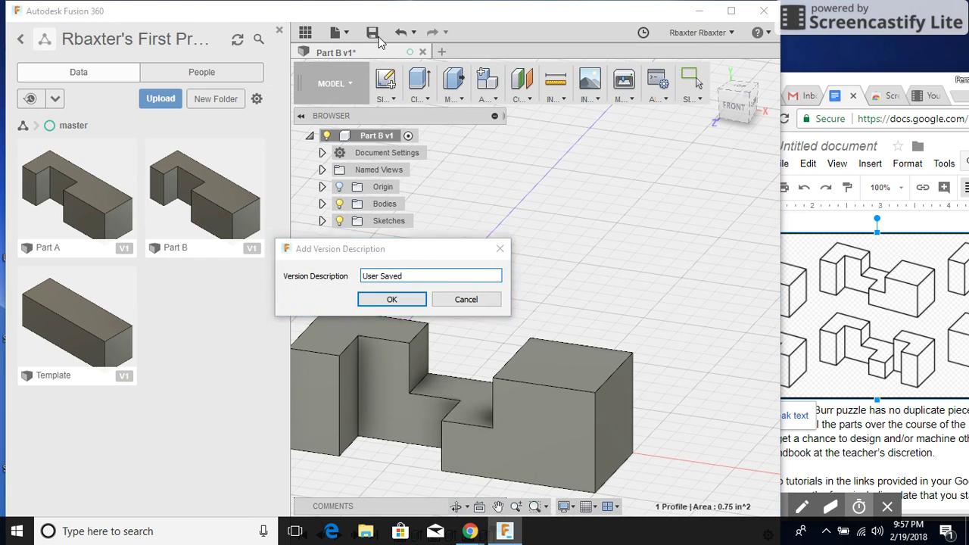
pyautogui.doubleClick(412, 278)
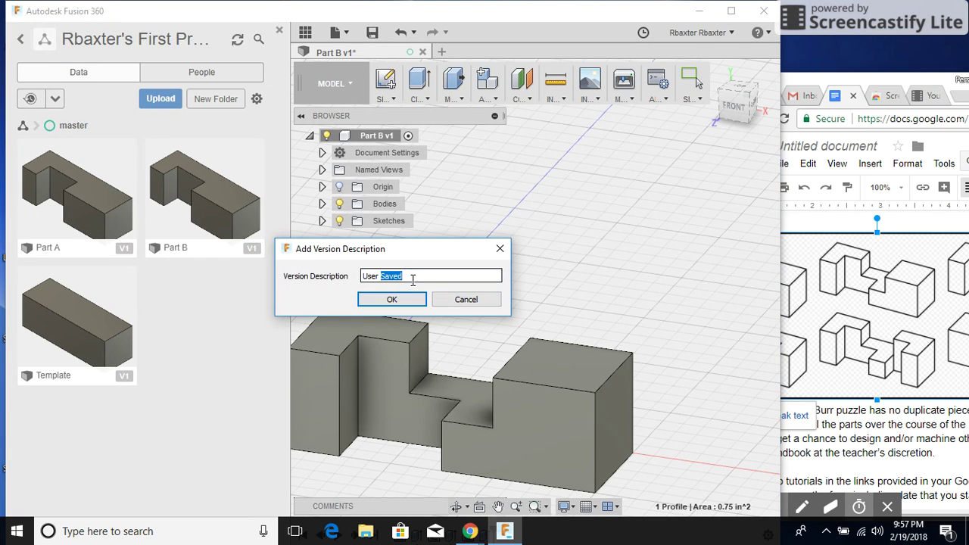
pyautogui.click(408, 300)
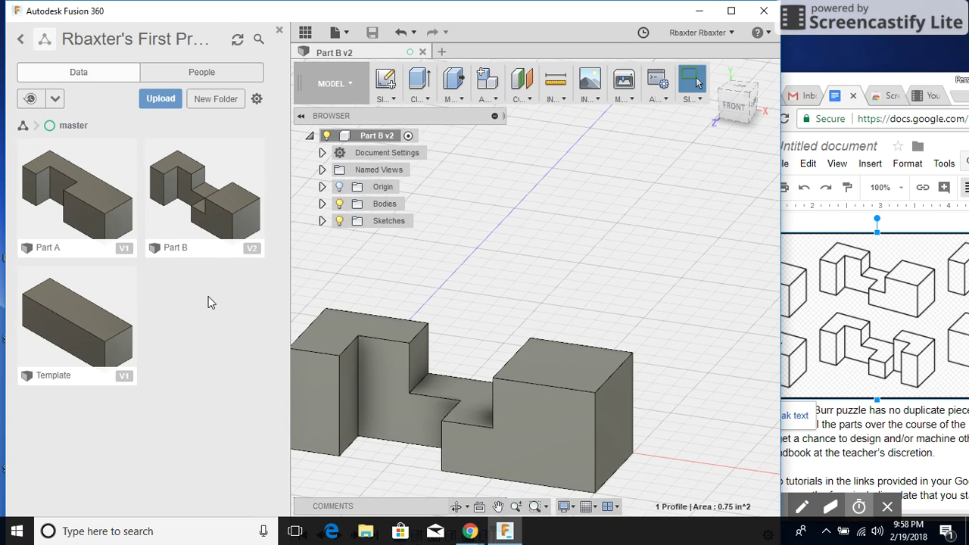
pyautogui.click(338, 32)
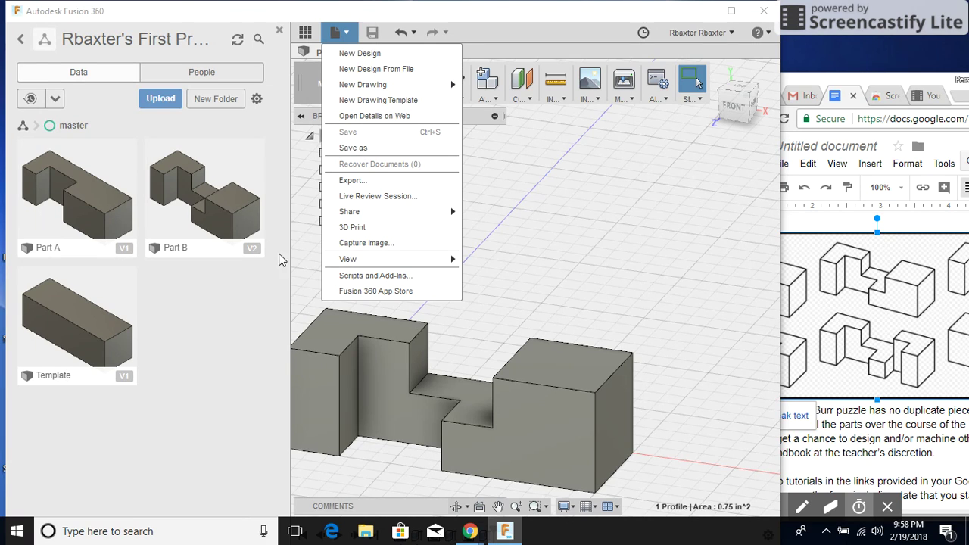
pyautogui.click(256, 306)
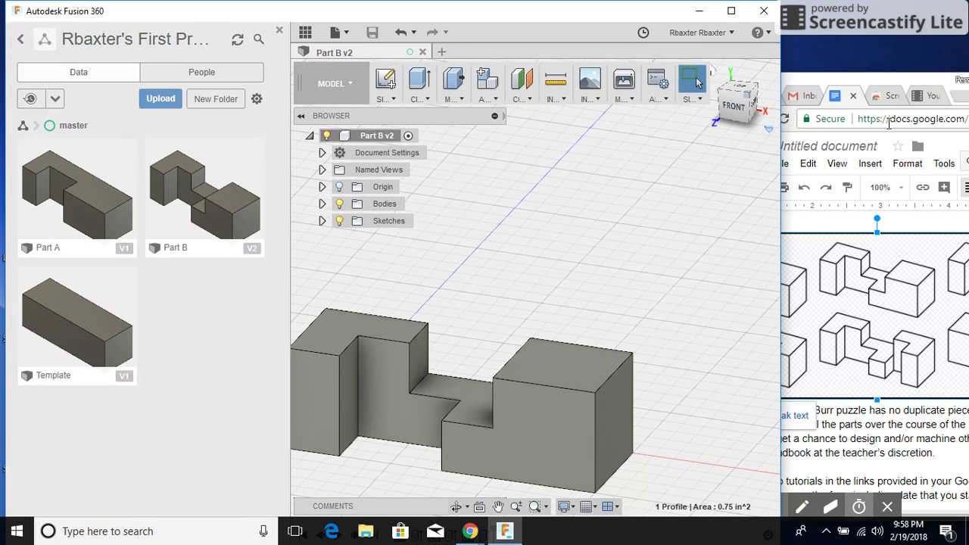
# Switch to the Google Docs window and move it over the model to view the burr puzzle piece drawings
pyautogui.click(912, 84)
pyautogui.moveTo(912, 83); pyautogui.dragTo(709, 42)
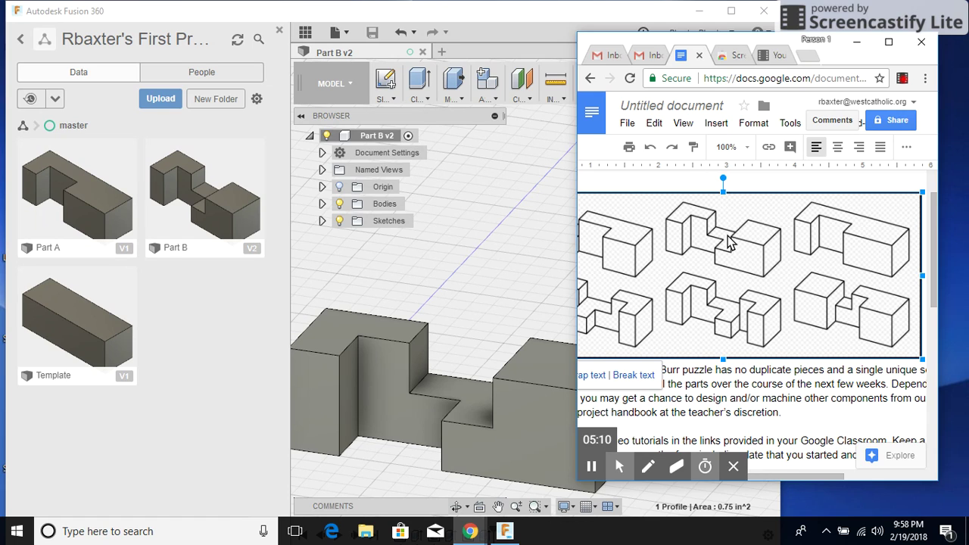
pyautogui.click(903, 78)
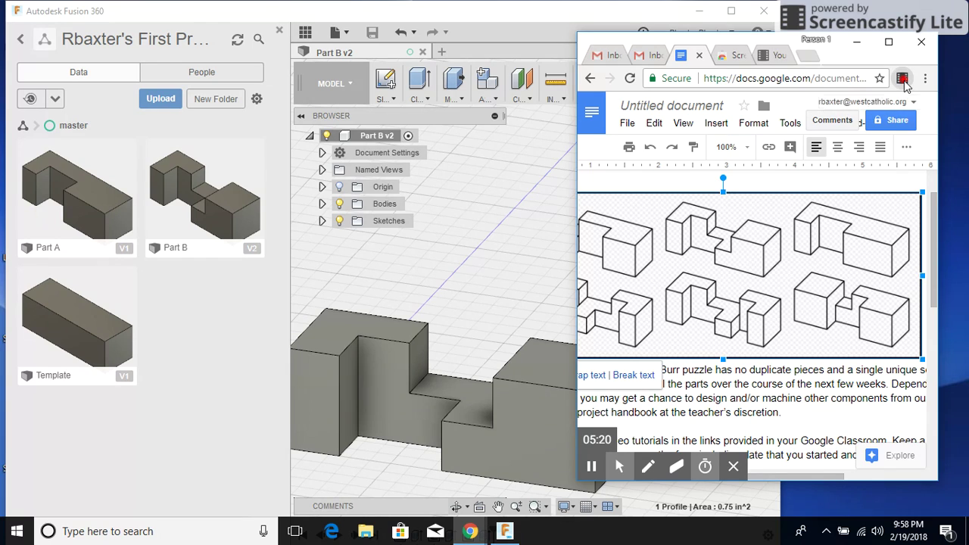